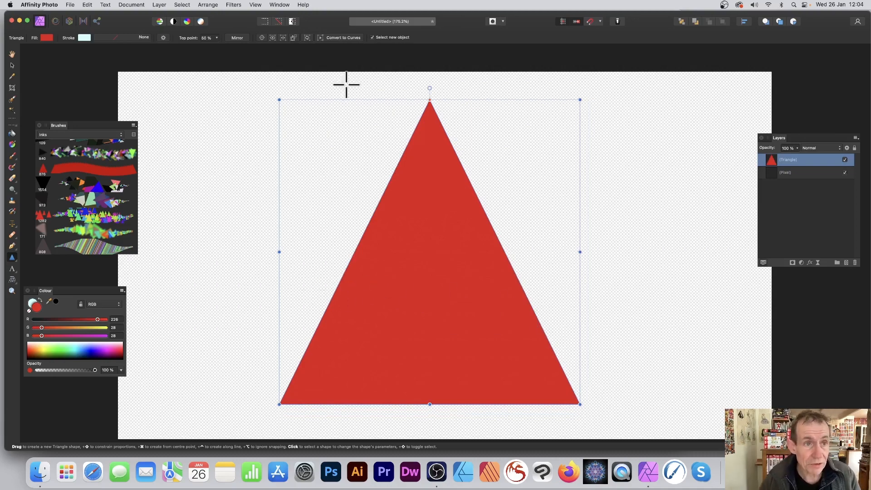
- Rasterise the red triangle layer and create a new brush from the selection
{"action": "left_click", "coordinate": [160, 5]}
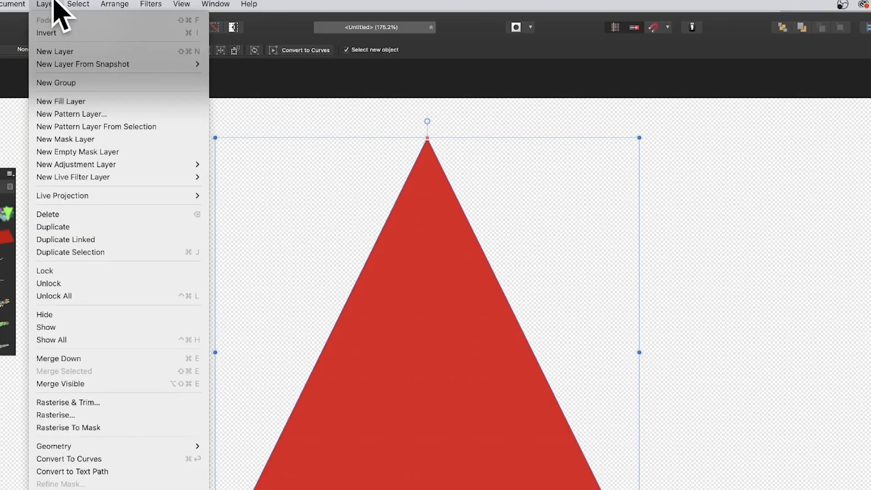
{"action": "left_click", "coordinate": [84, 414]}
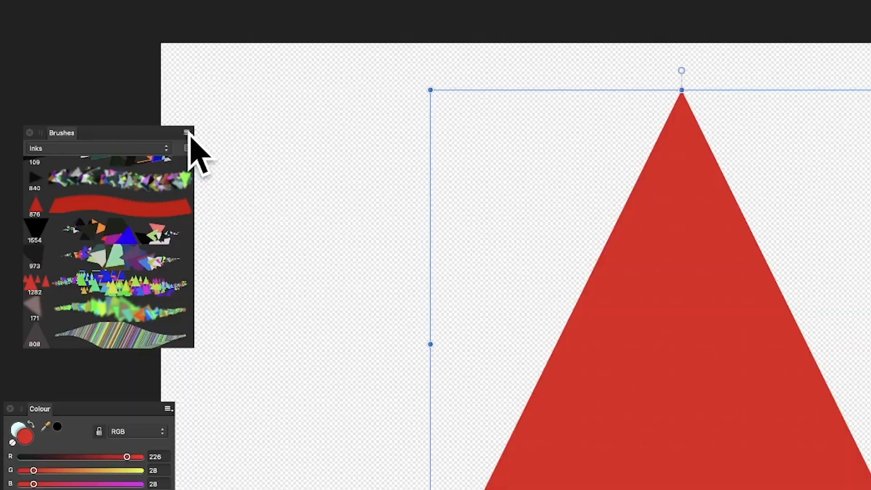
{"action": "left_click", "coordinate": [133, 125]}
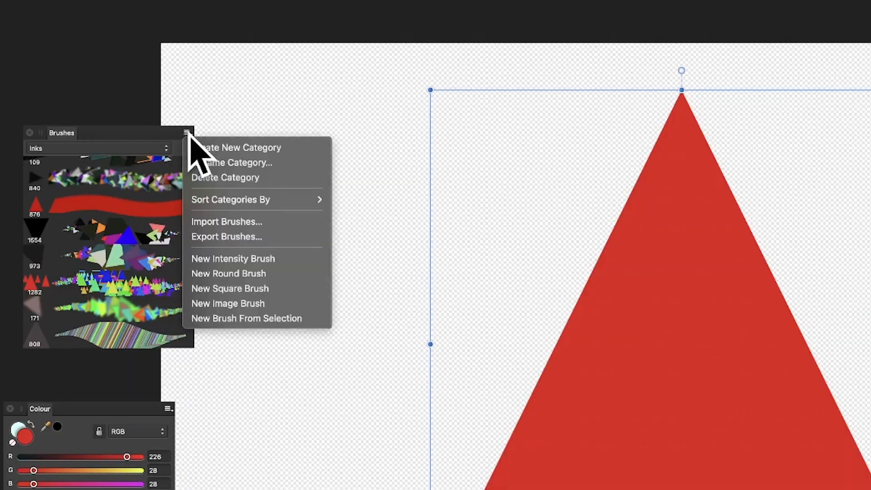
{"action": "left_click", "coordinate": [277, 319]}
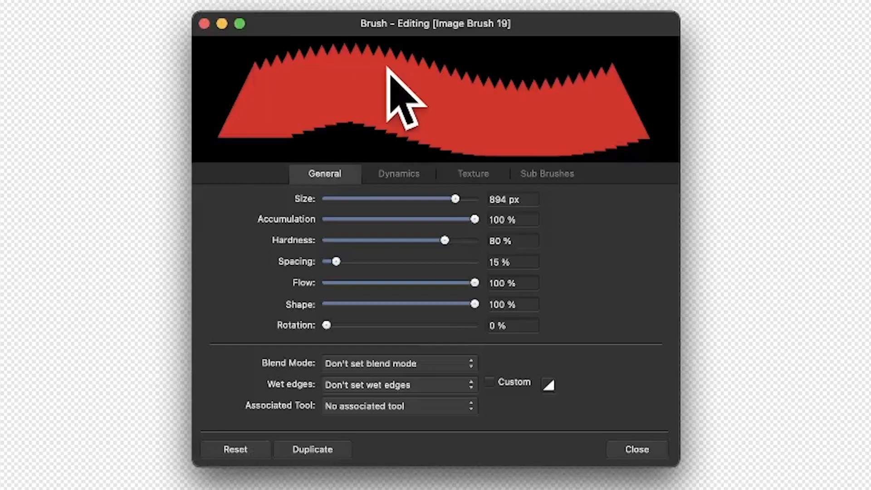
- Set the new brush's spacing to 1%, size jitter to 93%, scatter X to 18%, hue jitter to 83% and saturation jitter to 84%
{"action": "left_click_drag", "start_coordinate": [336, 262], "coordinate": [326, 262]}
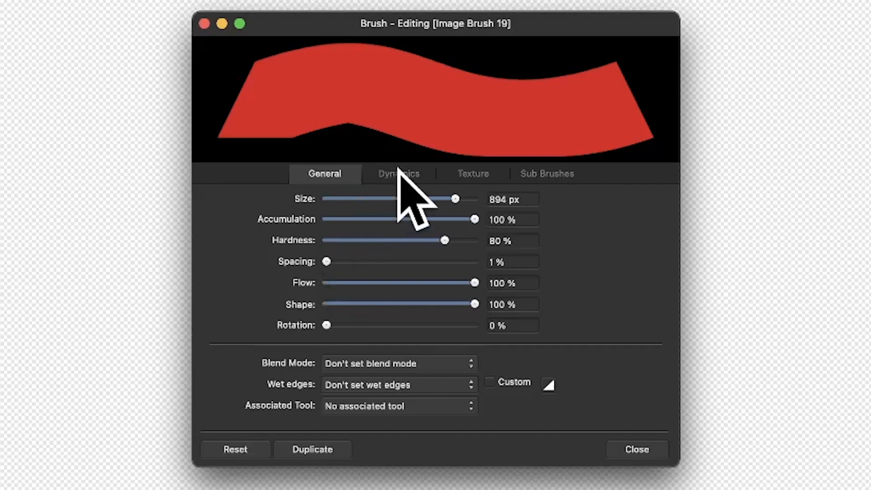
{"action": "left_click", "coordinate": [398, 171]}
{"action": "left_click_drag", "start_coordinate": [326, 197], "coordinate": [465, 204]}
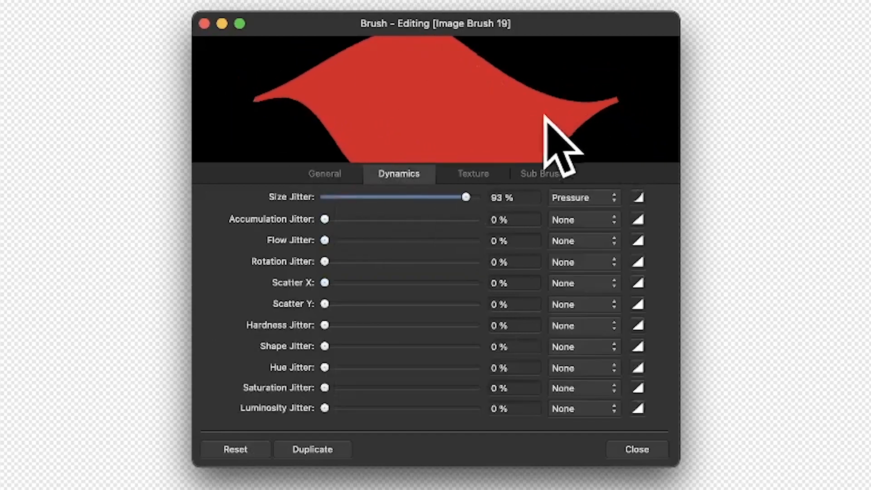
{"action": "left_click_drag", "start_coordinate": [328, 239], "coordinate": [282, 229]}
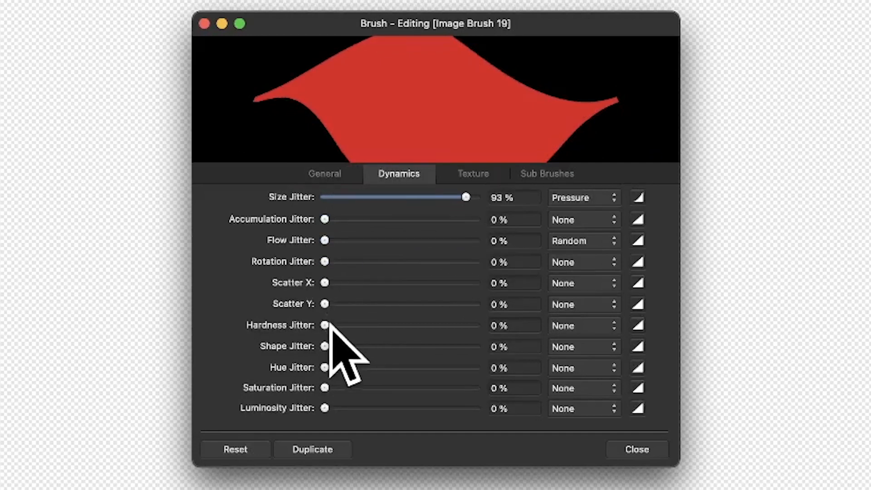
{"action": "mouse_move", "coordinate": [335, 367]}
{"action": "left_mouse_down"}
{"action": "mouse_move", "coordinate": [439, 375]}
{"action": "mouse_move", "coordinate": [407, 383]}
{"action": "mouse_move", "coordinate": [451, 388]}
{"action": "left_mouse_up"}
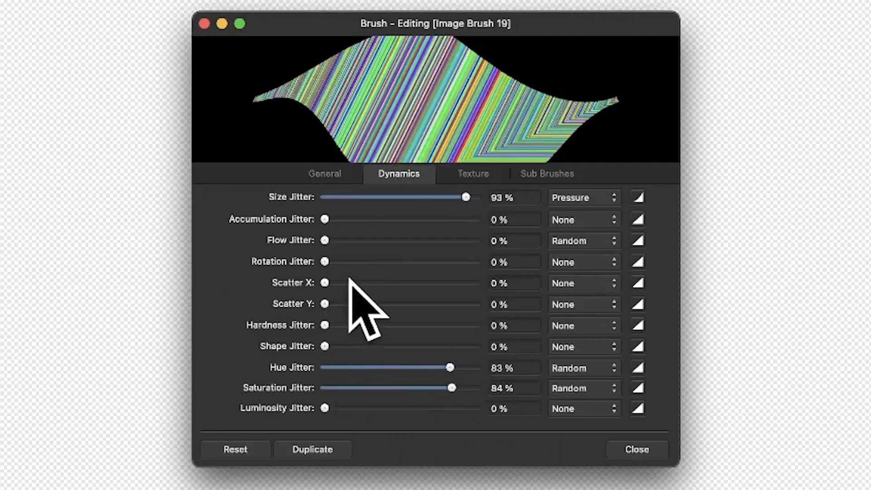
{"action": "mouse_move", "coordinate": [325, 283]}
{"action": "left_mouse_down"}
{"action": "mouse_move", "coordinate": [432, 286]}
{"action": "mouse_move", "coordinate": [332, 290]}
{"action": "mouse_move", "coordinate": [381, 302]}
{"action": "mouse_move", "coordinate": [410, 294]}
{"action": "mouse_move", "coordinate": [320, 298]}
{"action": "left_mouse_up"}
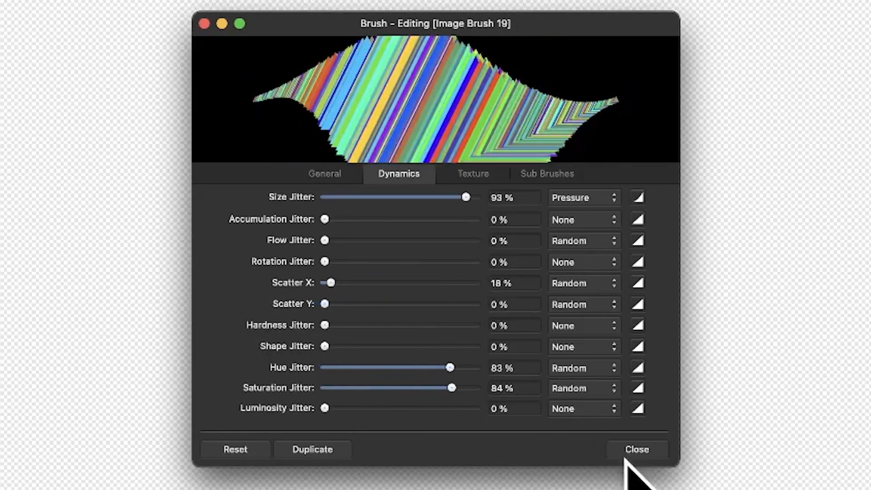
{"action": "left_click", "coordinate": [637, 449]}
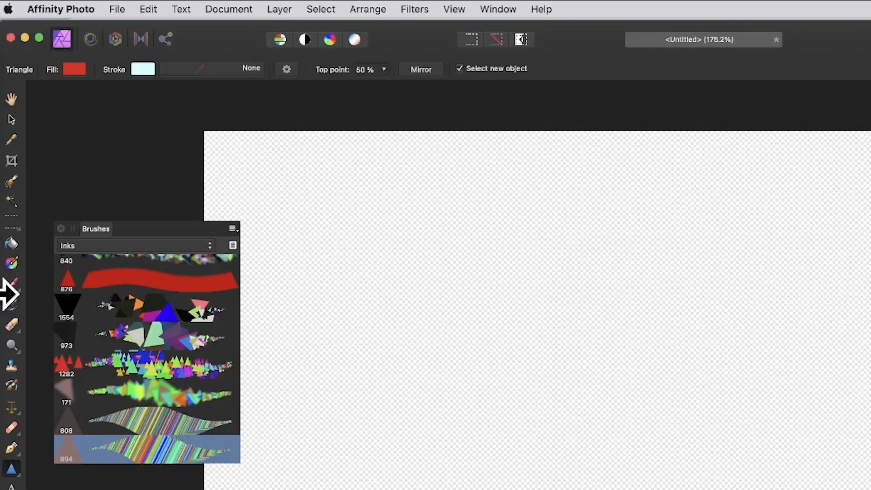
- Set up the Paint Brush Tool with a width of 170 px and symmetry enabled at 4
{"action": "left_click", "coordinate": [13, 284]}
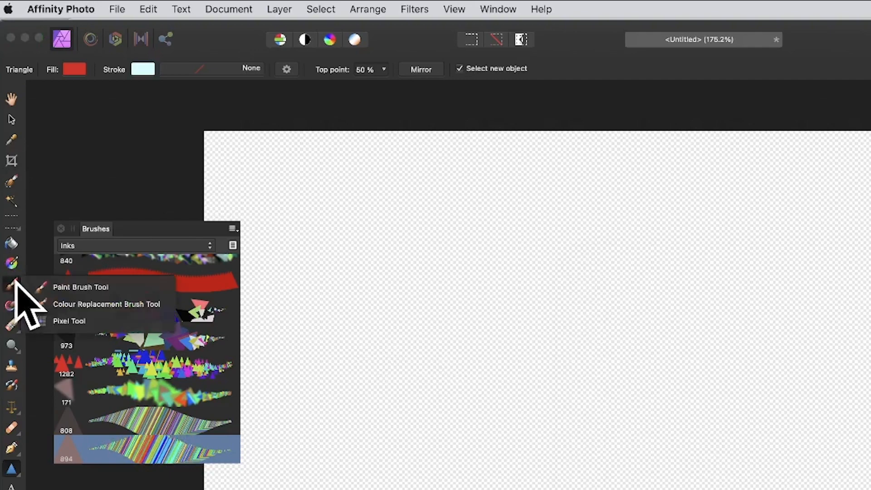
{"action": "left_click", "coordinate": [68, 286]}
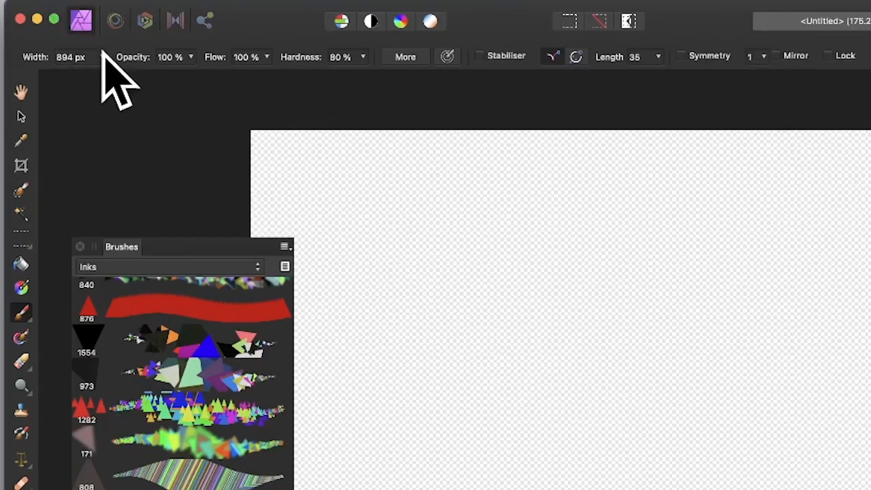
{"action": "left_click", "coordinate": [102, 57]}
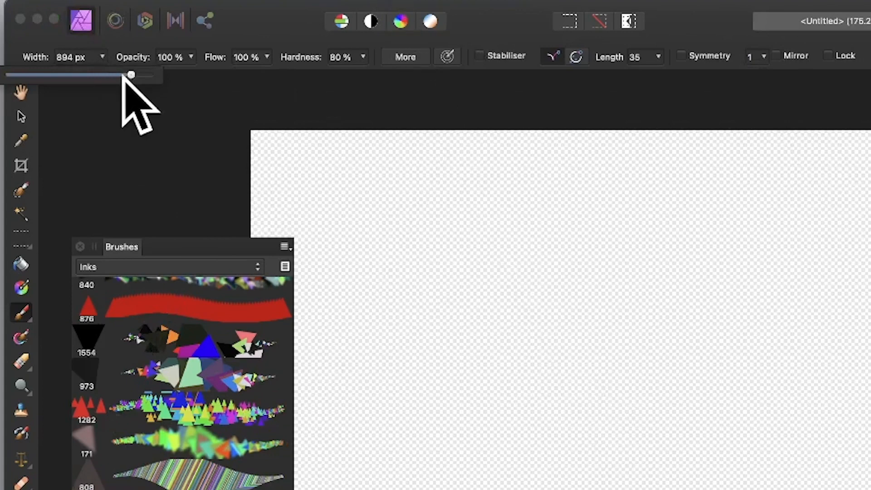
{"action": "left_click_drag", "start_coordinate": [121, 75], "coordinate": [87, 75]}
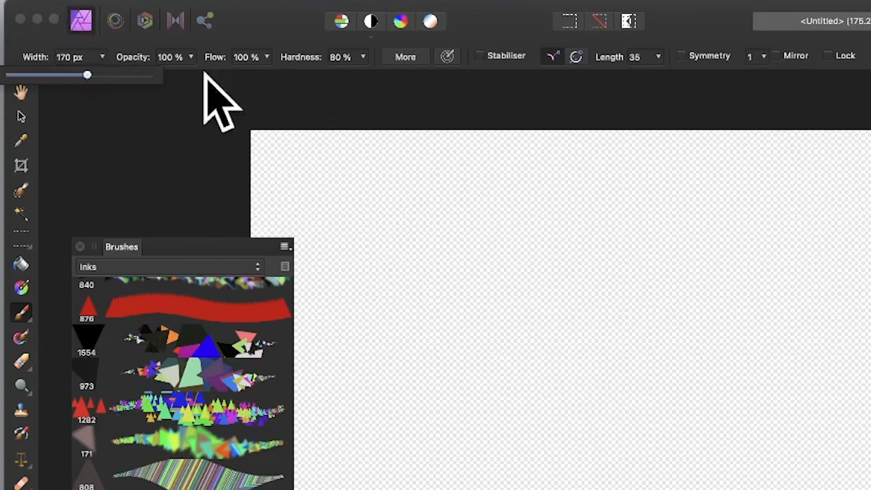
{"action": "left_click", "coordinate": [680, 55]}
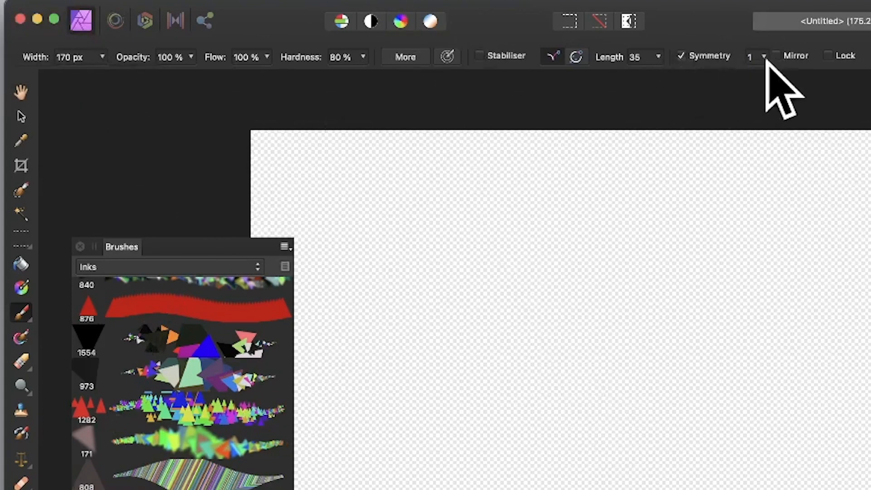
{"action": "left_click", "coordinate": [761, 58]}
{"action": "left_click_drag", "start_coordinate": [766, 75], "coordinate": [793, 80]}
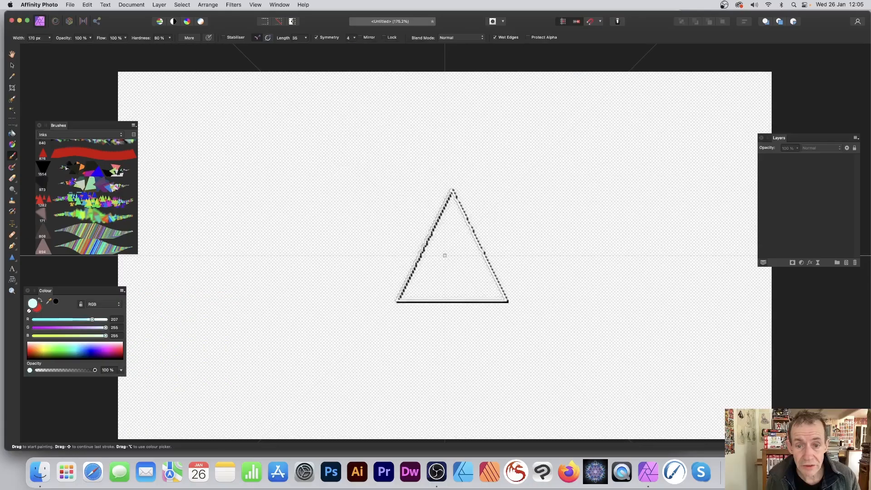
- Test the striped triangle brush across the canvas with symmetry on and with it off, and undo all the strokes
{"action": "left_click_drag", "start_coordinate": [452, 245], "coordinate": [101, 25]}
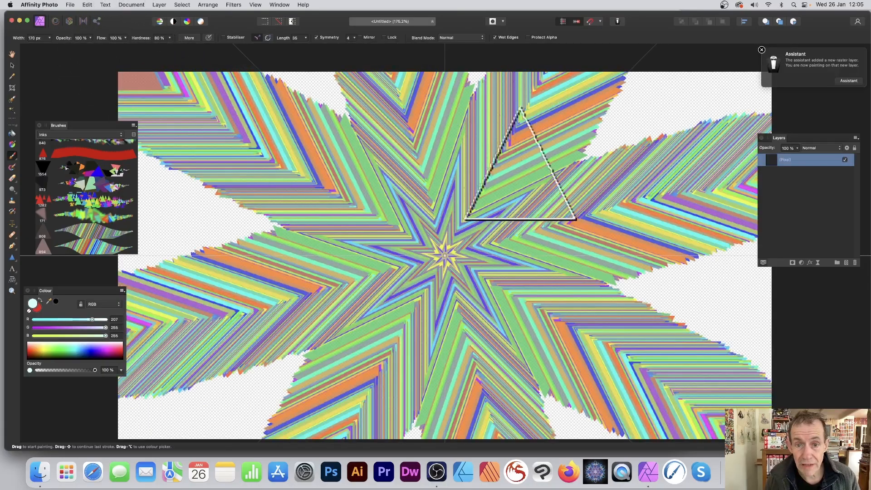
{"action": "mouse_move", "coordinate": [535, 183]}
{"action": "left_mouse_down"}
{"action": "mouse_move", "coordinate": [615, 90]}
{"action": "mouse_move", "coordinate": [461, 178]}
{"action": "mouse_move", "coordinate": [427, 244]}
{"action": "mouse_move", "coordinate": [444, 244]}
{"action": "mouse_move", "coordinate": [295, 153]}
{"action": "mouse_move", "coordinate": [265, 87]}
{"action": "mouse_move", "coordinate": [466, 100]}
{"action": "mouse_move", "coordinate": [594, 187]}
{"action": "mouse_move", "coordinate": [290, 95]}
{"action": "left_mouse_up"}
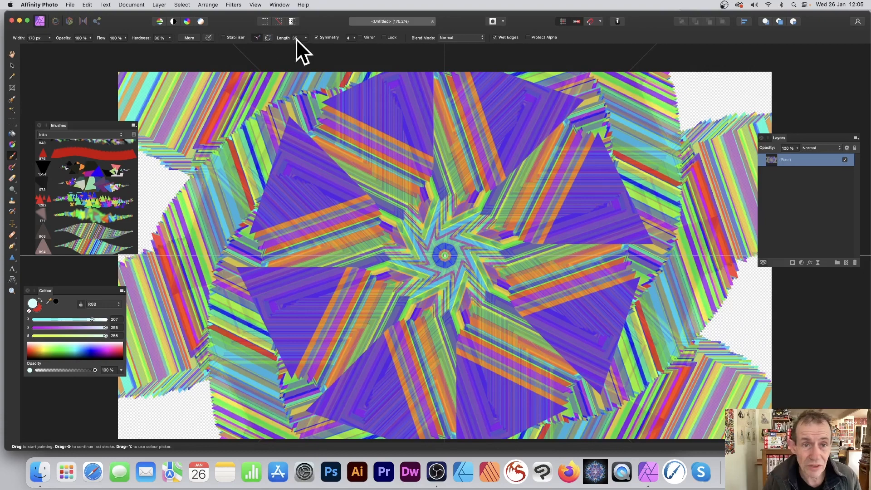
{"action": "left_click", "coordinate": [316, 37]}
{"action": "mouse_move", "coordinate": [323, 248]}
{"action": "left_mouse_down"}
{"action": "mouse_move", "coordinate": [358, 167]}
{"action": "mouse_move", "coordinate": [300, 274]}
{"action": "mouse_move", "coordinate": [383, 159]}
{"action": "mouse_move", "coordinate": [364, 233]}
{"action": "mouse_move", "coordinate": [542, 154]}
{"action": "mouse_move", "coordinate": [553, 252]}
{"action": "mouse_move", "coordinate": [744, 267]}
{"action": "mouse_move", "coordinate": [633, 271]}
{"action": "mouse_move", "coordinate": [636, 61]}
{"action": "mouse_move", "coordinate": [641, 115]}
{"action": "mouse_move", "coordinate": [423, 252]}
{"action": "mouse_move", "coordinate": [122, 86]}
{"action": "left_mouse_up"}
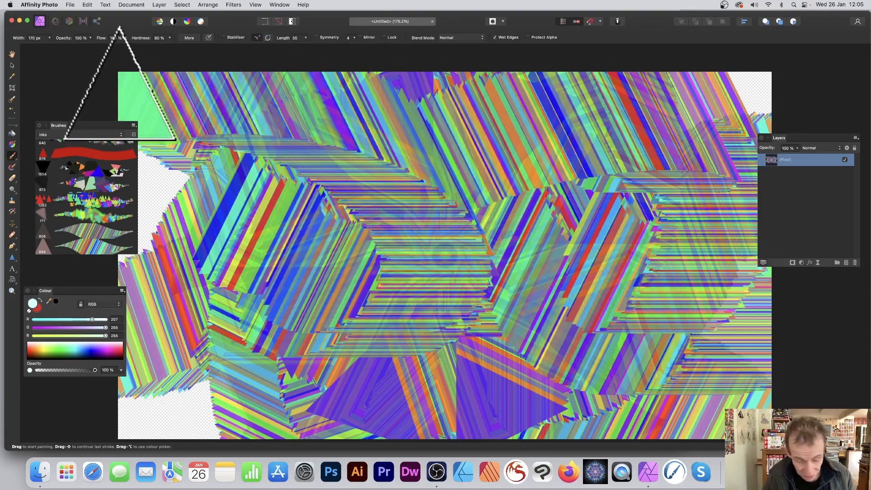
{"action": "key", "text": "super+z"}
{"action": "key", "text": "super+z"}
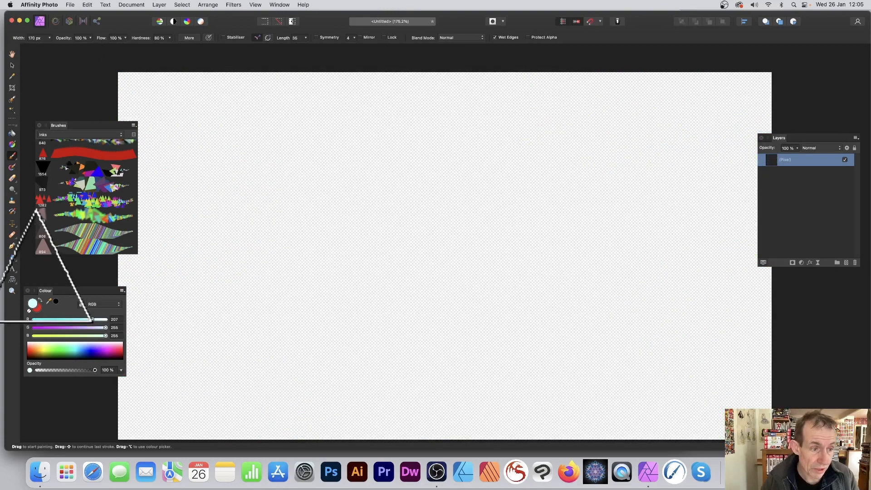
- Draw a large red triangle in the middle of the canvas with the Triangle Tool
{"action": "left_click", "coordinate": [11, 257]}
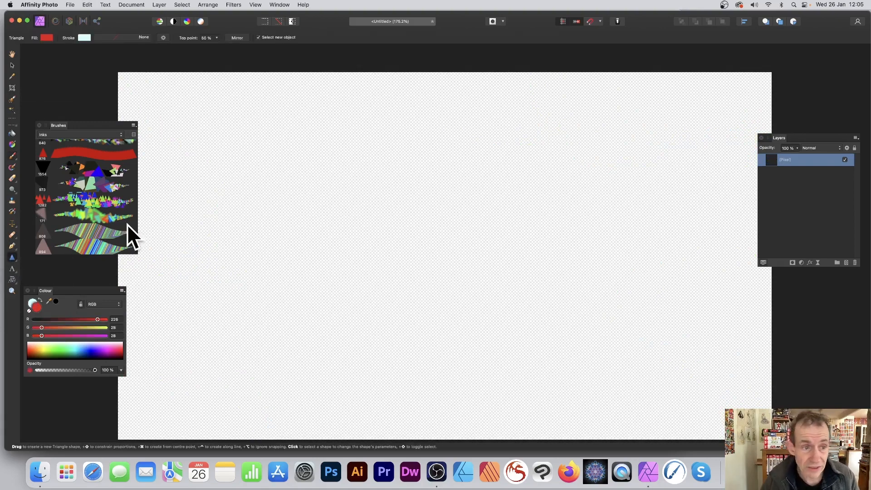
{"action": "left_click_drag", "start_coordinate": [286, 101], "coordinate": [525, 381]}
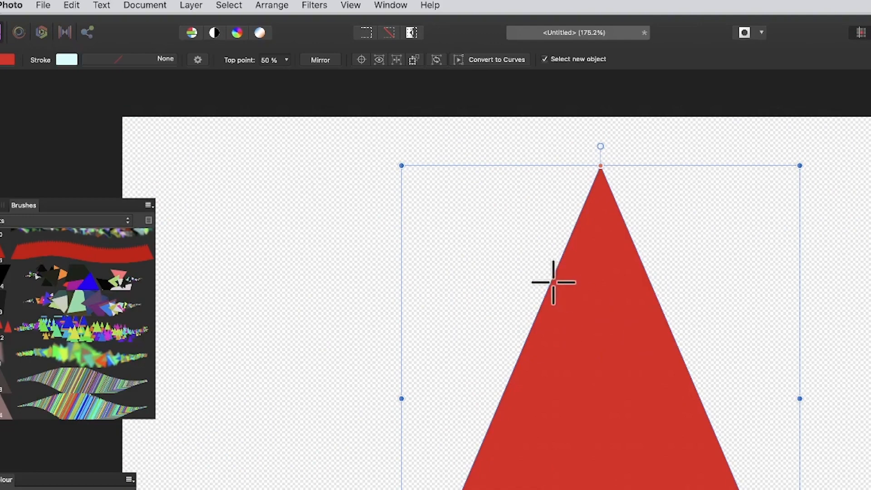
- Try combining a smaller second triangle with the large one using Merge Visible, and undo back to the single large triangle
{"action": "left_click_drag", "start_coordinate": [276, 232], "coordinate": [428, 466]}
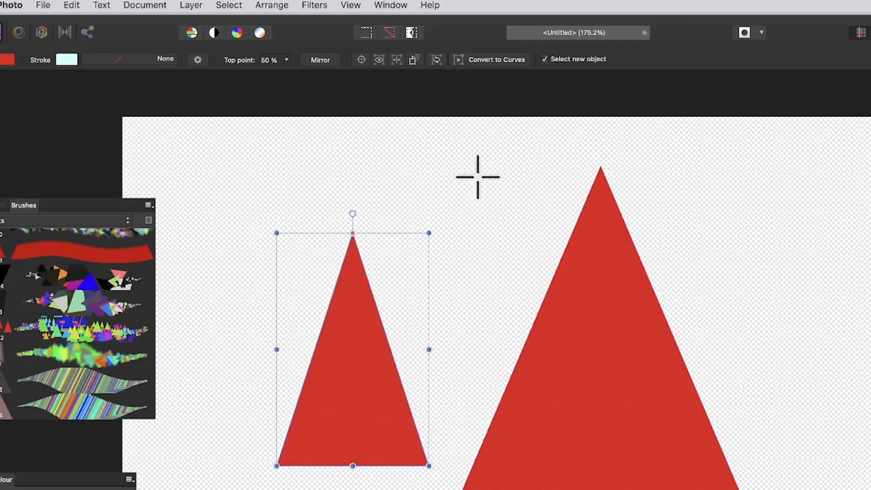
{"action": "left_click", "coordinate": [201, 4]}
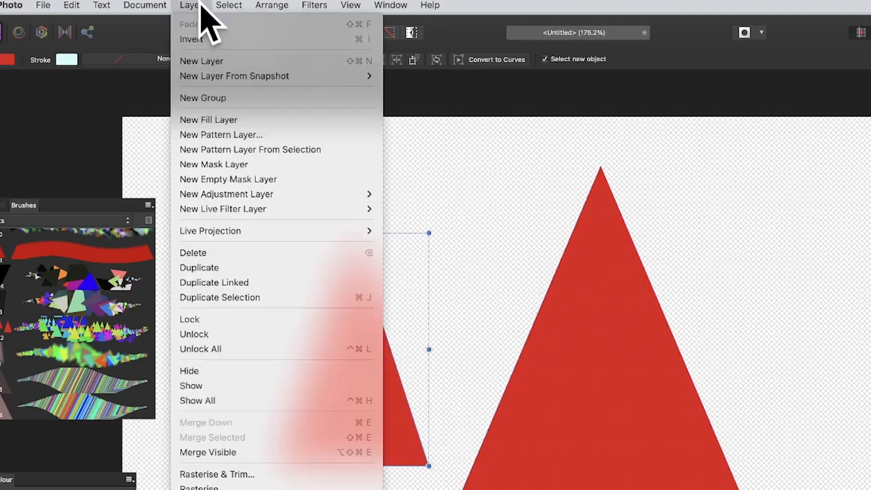
{"action": "left_click", "coordinate": [226, 452]}
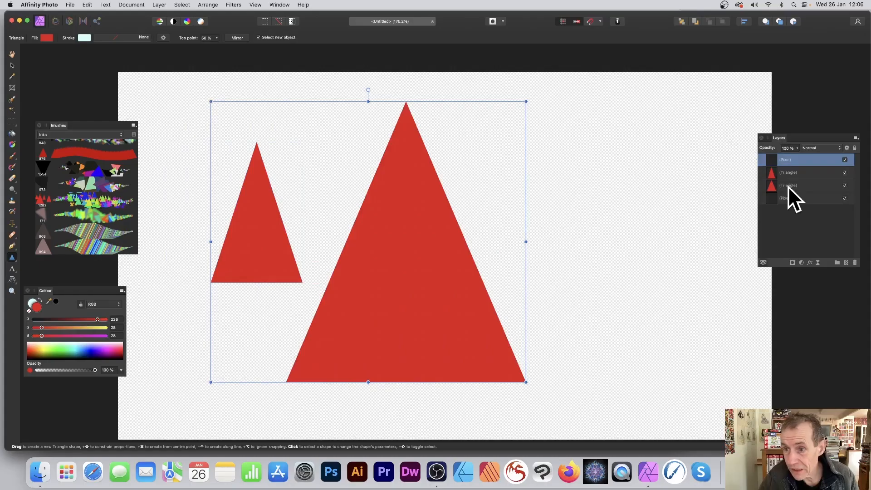
{"action": "left_click", "coordinate": [133, 125]}
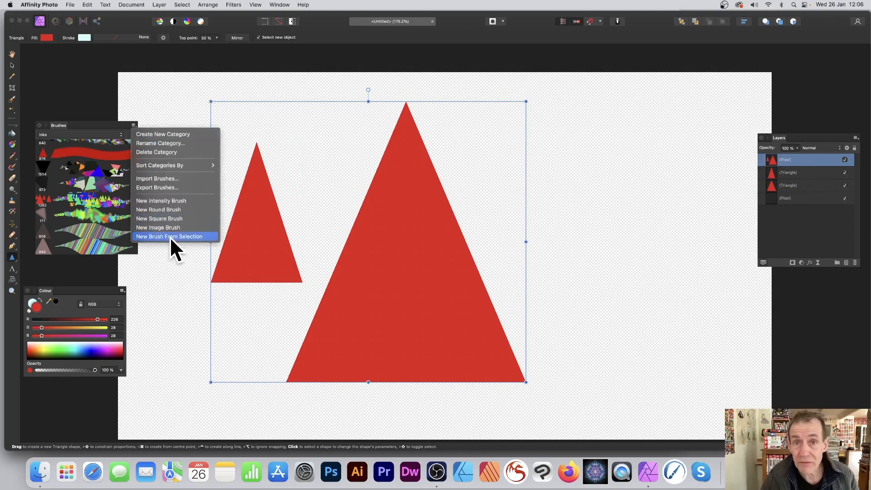
{"action": "left_click", "coordinate": [323, 56]}
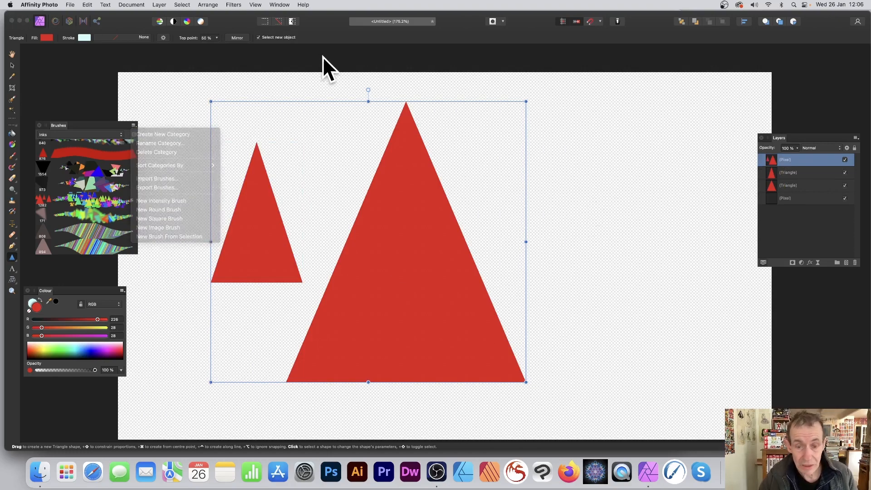
{"action": "key", "text": "ctrl+z"}
{"action": "key", "text": "ctrl+z"}
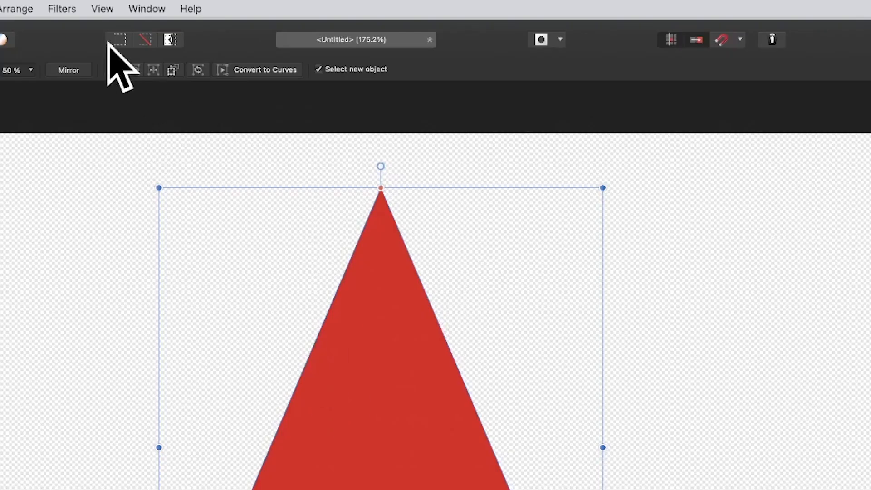
- Apply a Gaussian Blur to the large red triangle so its edges become strongly softened
{"action": "left_click", "coordinate": [61, 8]}
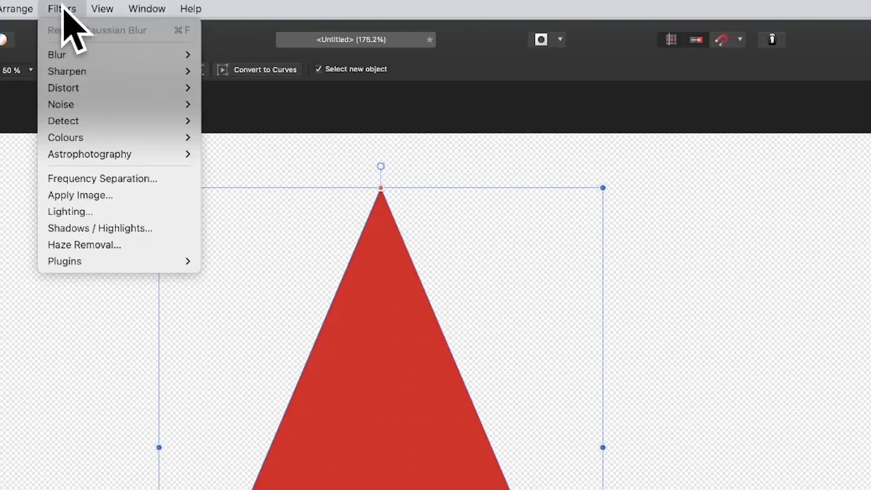
{"action": "mouse_move", "coordinate": [64, 54]}
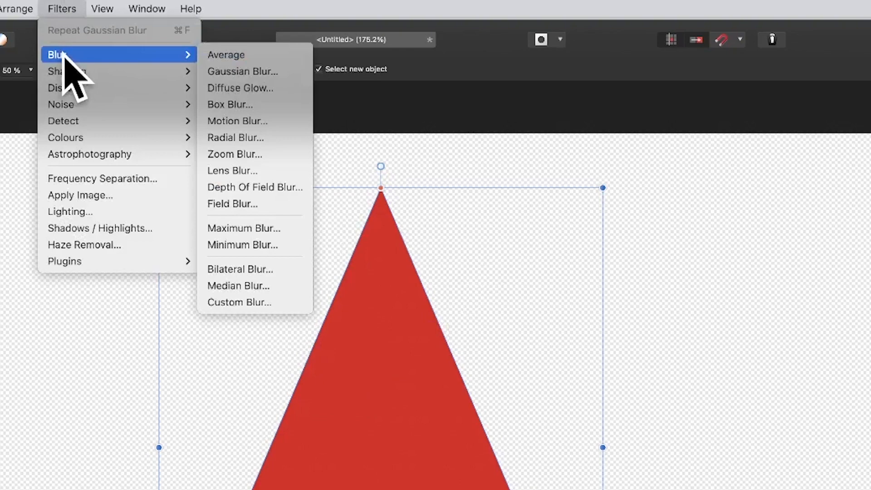
{"action": "left_click", "coordinate": [253, 71]}
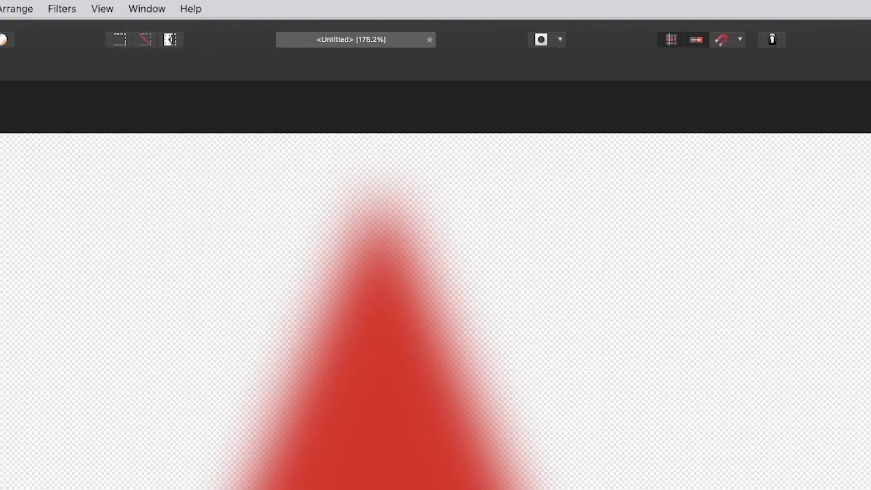
{"action": "key", "text": "Return"}
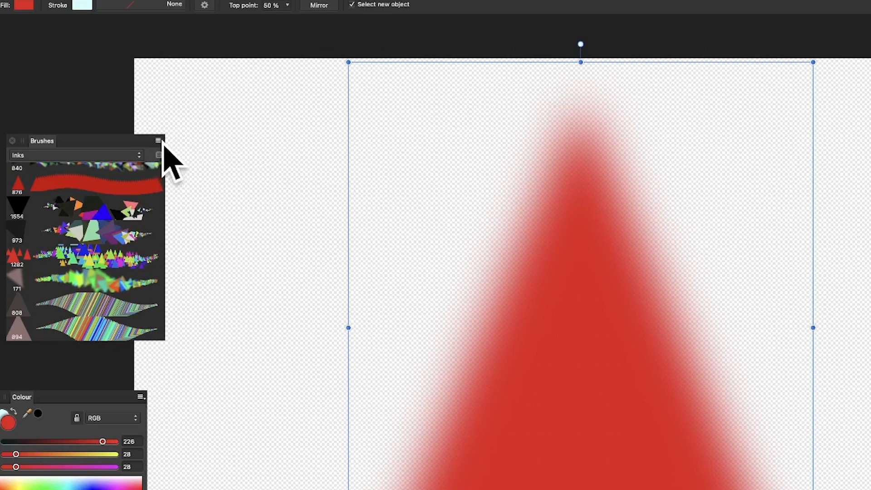
- Create a new brush from the blurred triangle and delete the triangle from the canvas
{"action": "left_click", "coordinate": [161, 140]}
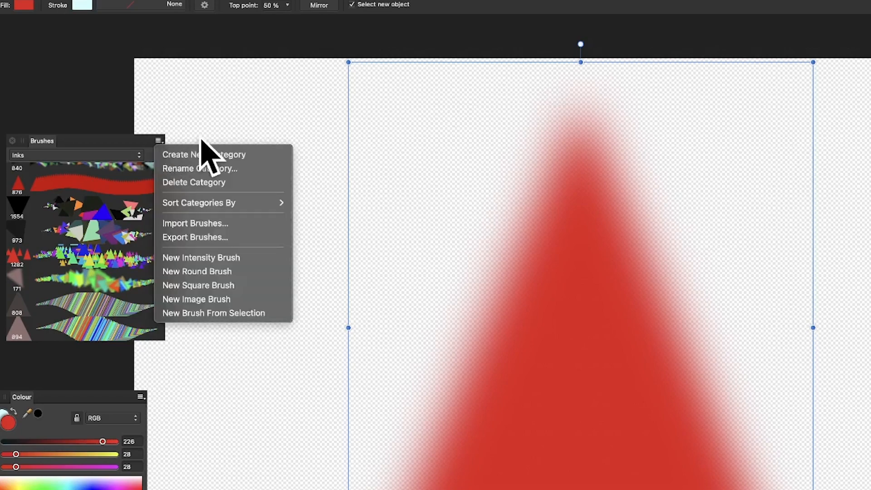
{"action": "left_click", "coordinate": [245, 312]}
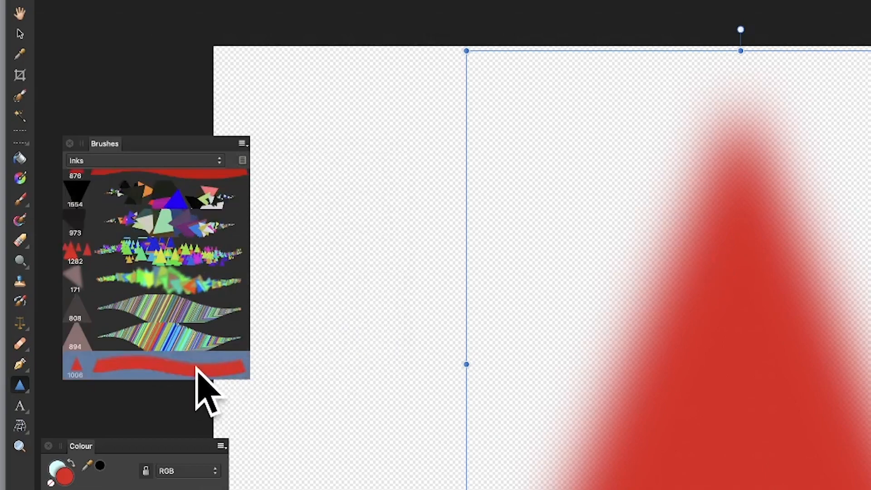
{"action": "key", "text": "Delete"}
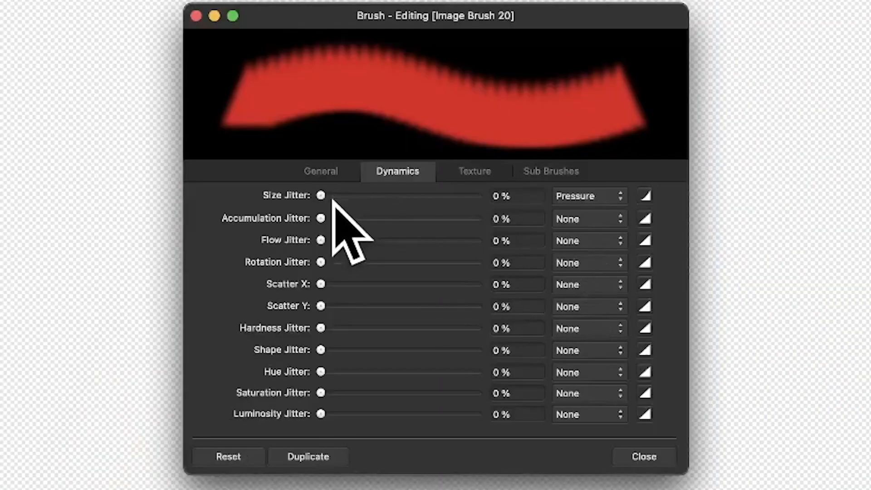
- Set the brush's size jitter to 71%, hue jitter to 87%, saturation jitter to 84% and luminosity jitter to 10%, and add scatter
{"action": "left_click_drag", "start_coordinate": [334, 196], "coordinate": [431, 196]}
{"action": "left_click_drag", "start_coordinate": [320, 371], "coordinate": [457, 371]}
{"action": "left_click_drag", "start_coordinate": [320, 392], "coordinate": [452, 393]}
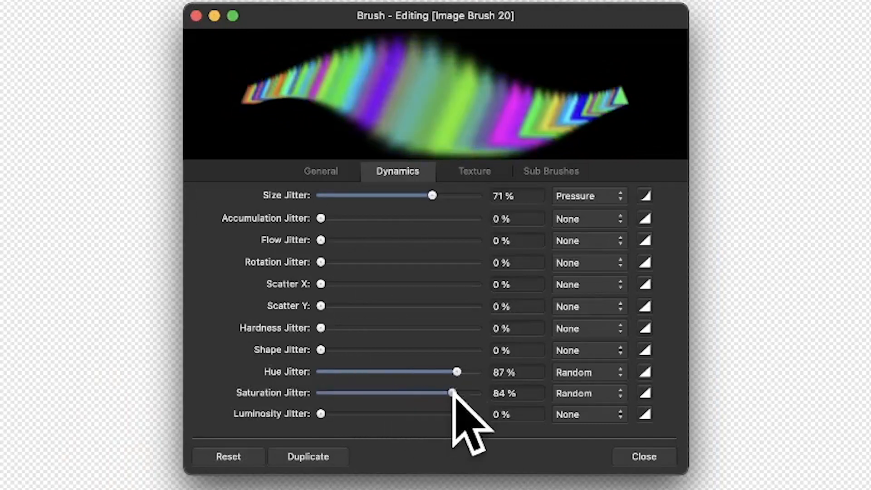
{"action": "left_click", "coordinate": [458, 413]}
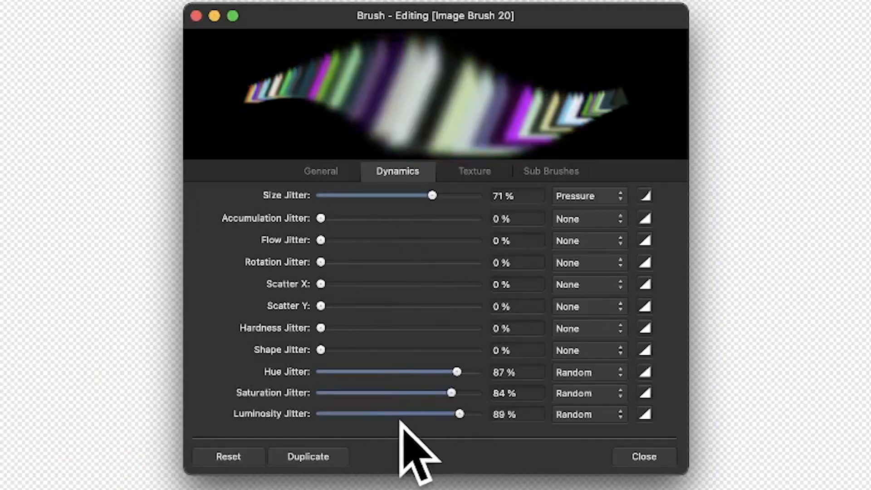
{"action": "left_click_drag", "start_coordinate": [399, 420], "coordinate": [336, 449]}
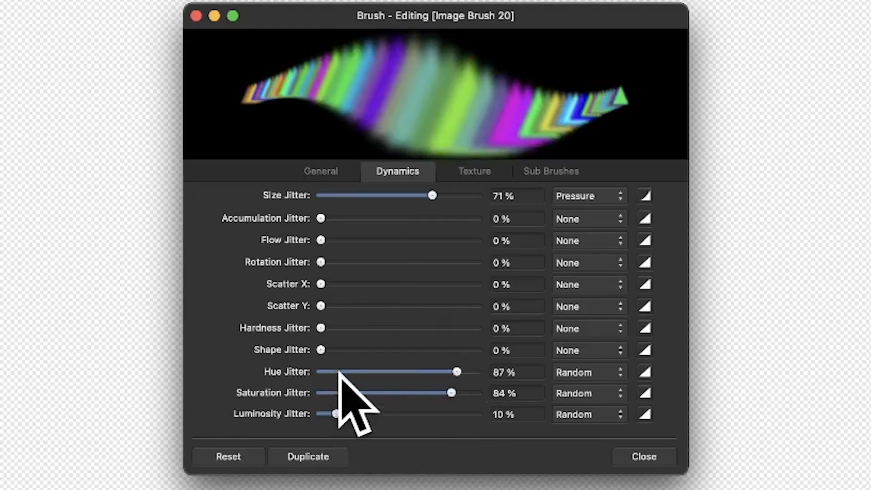
{"action": "mouse_move", "coordinate": [322, 284]}
{"action": "left_mouse_down"}
{"action": "mouse_move", "coordinate": [377, 283]}
{"action": "mouse_move", "coordinate": [418, 305]}
{"action": "left_mouse_up"}
- Set the brush size to 235.7 px, lower its spacing to near the minimum, and increase its rotation
{"action": "left_click", "coordinate": [321, 171]}
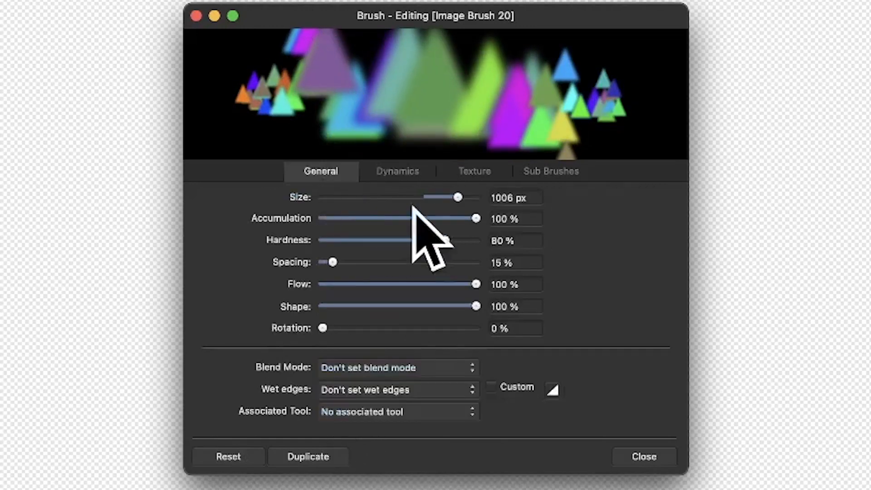
{"action": "left_click_drag", "start_coordinate": [457, 197], "coordinate": [417, 195]}
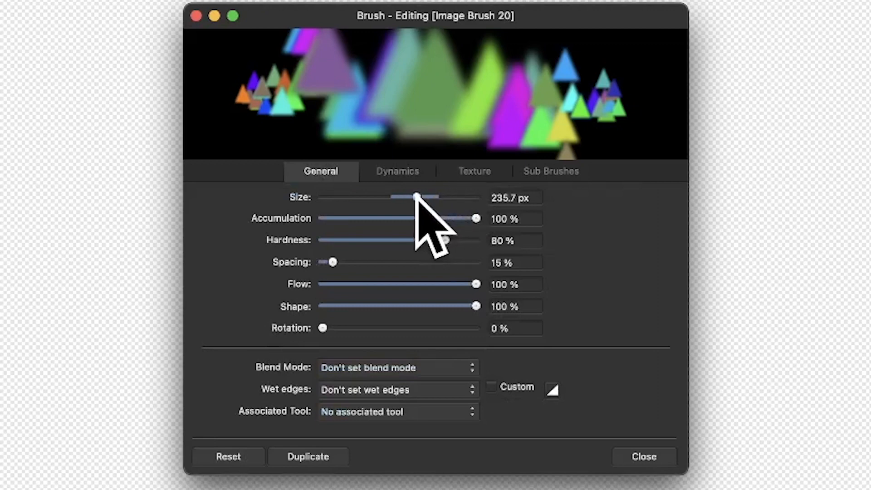
{"action": "left_click_drag", "start_coordinate": [331, 262], "coordinate": [320, 262]}
{"action": "left_click_drag", "start_coordinate": [323, 327], "coordinate": [381, 328]}
{"action": "left_click", "coordinate": [634, 455]}
- Cover the canvas with overlapping multicoloured blurred triangles using the edited brush and the Paint Brush Tool, and undo the last stroke
{"action": "mouse_move", "coordinate": [256, 198]}
{"action": "left_mouse_down"}
{"action": "mouse_move", "coordinate": [521, 230]}
{"action": "mouse_move", "coordinate": [389, 299]}
{"action": "mouse_move", "coordinate": [401, 294]}
{"action": "left_mouse_up"}
{"action": "key", "text": "super+z"}
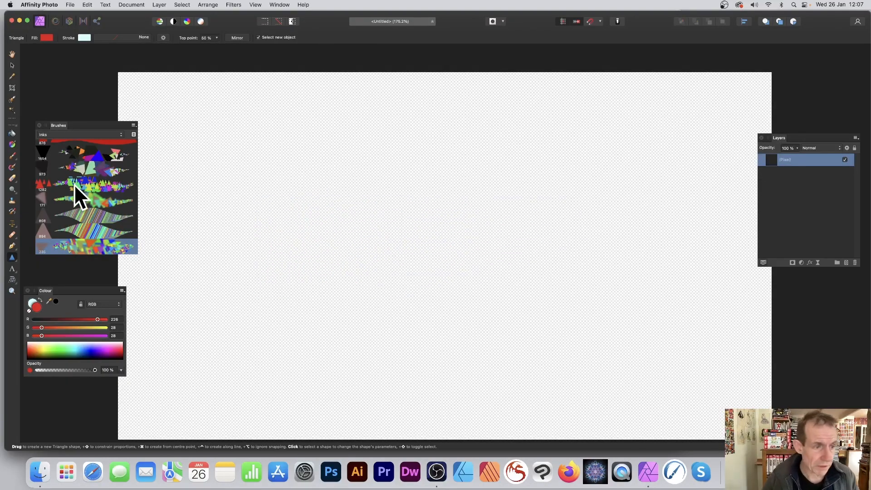
{"action": "left_click", "coordinate": [13, 155]}
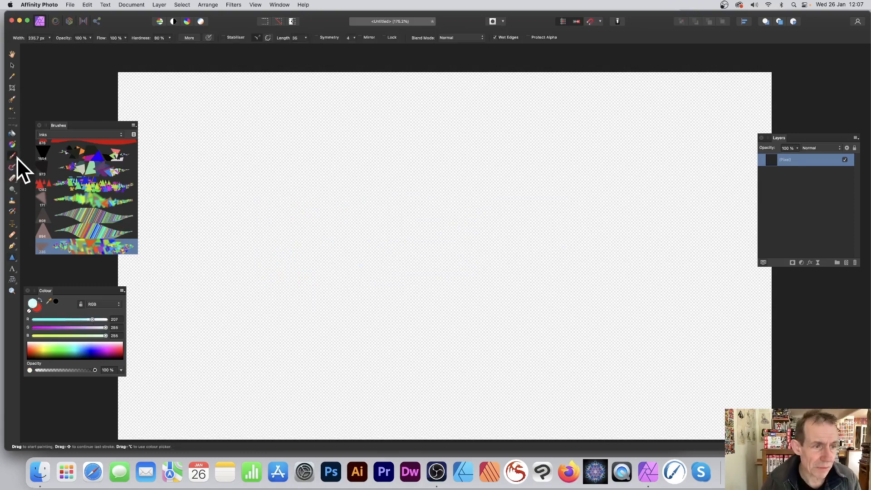
{"action": "mouse_move", "coordinate": [236, 168]}
{"action": "left_mouse_down"}
{"action": "mouse_move", "coordinate": [287, 146]}
{"action": "mouse_move", "coordinate": [457, 232]}
{"action": "mouse_move", "coordinate": [432, 202]}
{"action": "mouse_move", "coordinate": [545, 131]}
{"action": "mouse_move", "coordinate": [624, 197]}
{"action": "mouse_move", "coordinate": [601, 201]}
{"action": "mouse_move", "coordinate": [712, 113]}
{"action": "mouse_move", "coordinate": [712, 186]}
{"action": "mouse_move", "coordinate": [754, 337]}
{"action": "mouse_move", "coordinate": [748, 393]}
{"action": "mouse_move", "coordinate": [761, 410]}
{"action": "mouse_move", "coordinate": [453, 415]}
{"action": "mouse_move", "coordinate": [484, 318]}
{"action": "mouse_move", "coordinate": [326, 362]}
{"action": "mouse_move", "coordinate": [190, 273]}
{"action": "mouse_move", "coordinate": [280, 194]}
{"action": "mouse_move", "coordinate": [262, 146]}
{"action": "mouse_move", "coordinate": [155, 72]}
{"action": "mouse_move", "coordinate": [210, 272]}
{"action": "mouse_move", "coordinate": [196, 393]}
{"action": "mouse_move", "coordinate": [287, 344]}
{"action": "mouse_move", "coordinate": [412, 235]}
{"action": "mouse_move", "coordinate": [464, 299]}
{"action": "mouse_move", "coordinate": [497, 316]}
{"action": "mouse_move", "coordinate": [265, 302]}
{"action": "mouse_move", "coordinate": [313, 304]}
{"action": "mouse_move", "coordinate": [517, 250]}
{"action": "mouse_move", "coordinate": [543, 195]}
{"action": "mouse_move", "coordinate": [578, 304]}
{"action": "mouse_move", "coordinate": [641, 350]}
{"action": "mouse_move", "coordinate": [652, 250]}
{"action": "mouse_move", "coordinate": [266, 240]}
{"action": "mouse_move", "coordinate": [309, 215]}
{"action": "mouse_move", "coordinate": [239, 213]}
{"action": "mouse_move", "coordinate": [160, 281]}
{"action": "mouse_move", "coordinate": [218, 328]}
{"action": "mouse_move", "coordinate": [240, 387]}
{"action": "mouse_move", "coordinate": [340, 362]}
{"action": "mouse_move", "coordinate": [402, 280]}
{"action": "mouse_move", "coordinate": [284, 271]}
{"action": "mouse_move", "coordinate": [290, 258]}
{"action": "mouse_move", "coordinate": [382, 220]}
{"action": "mouse_move", "coordinate": [362, 167]}
{"action": "mouse_move", "coordinate": [271, 152]}
{"action": "left_mouse_up"}
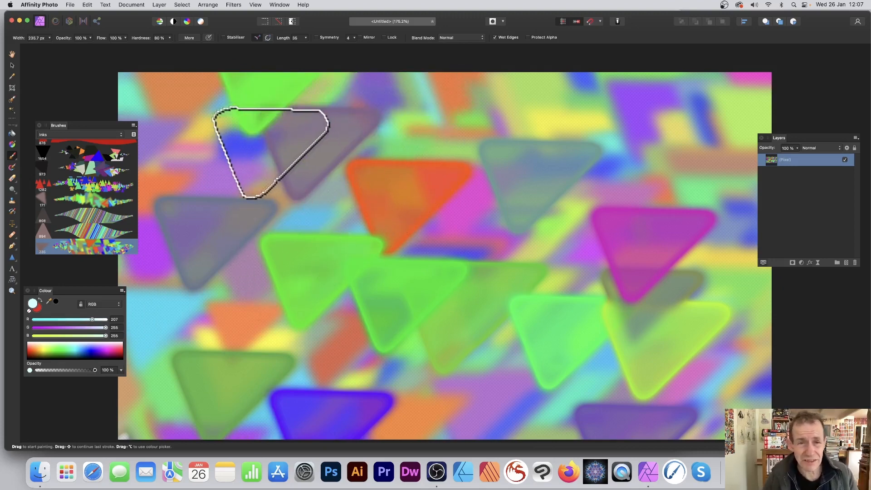
{"action": "key", "text": "super+z"}
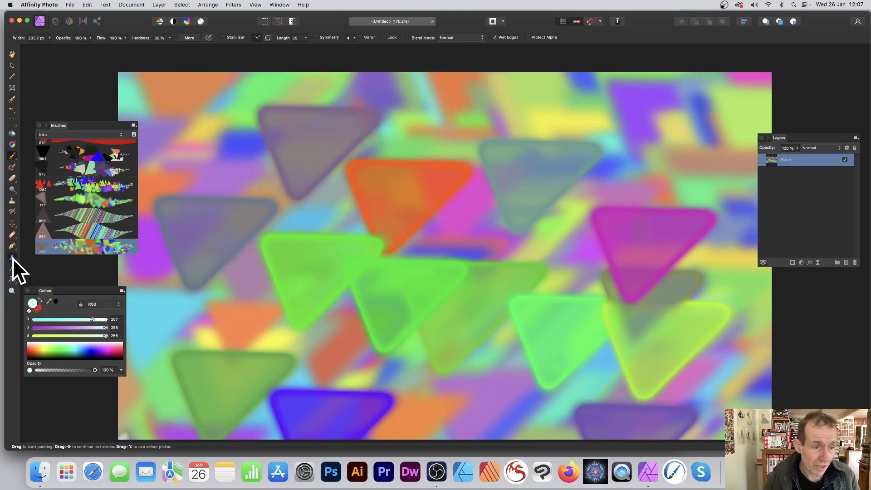
- Draw a tall, narrow red triangle in the middle of the painted canvas with the Triangle Tool
{"action": "left_click", "coordinate": [13, 258]}
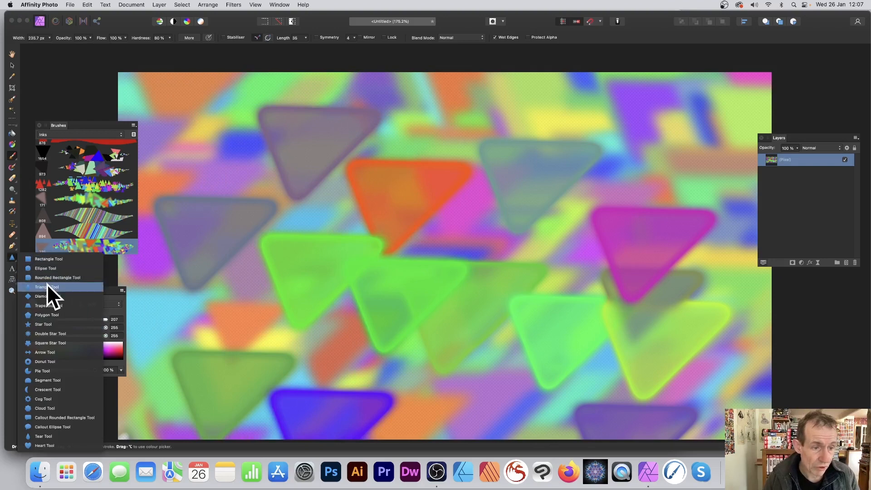
{"action": "left_click", "coordinate": [47, 286]}
{"action": "left_click_drag", "start_coordinate": [350, 104], "coordinate": [502, 389]}
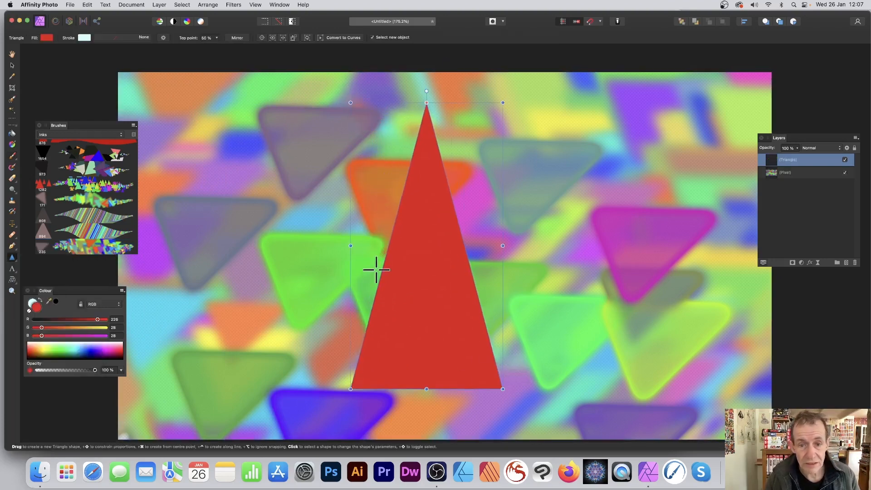